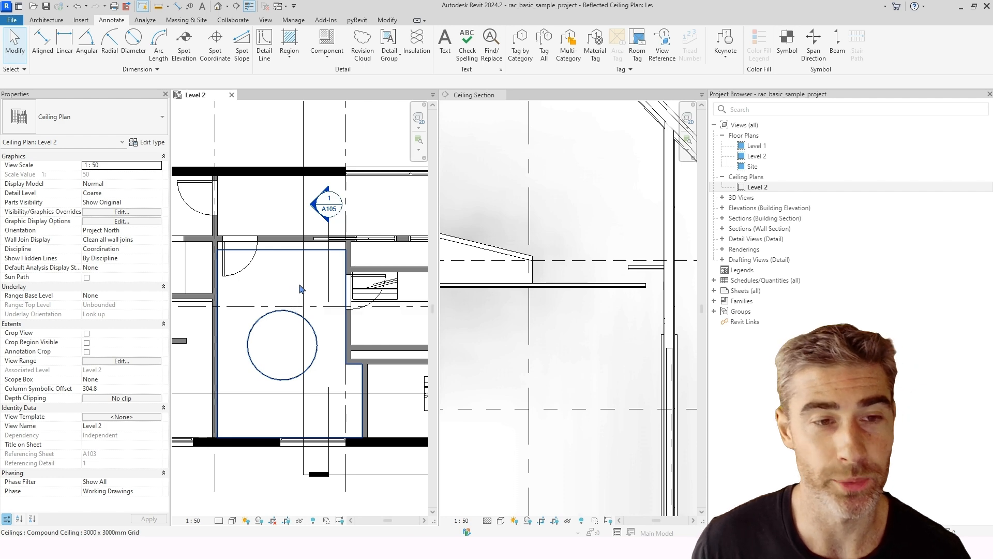
Select the narrow ceiling strip along the room's upper wall and examine its position in the ceiling section.
scroll(289, 271, "up", 2)
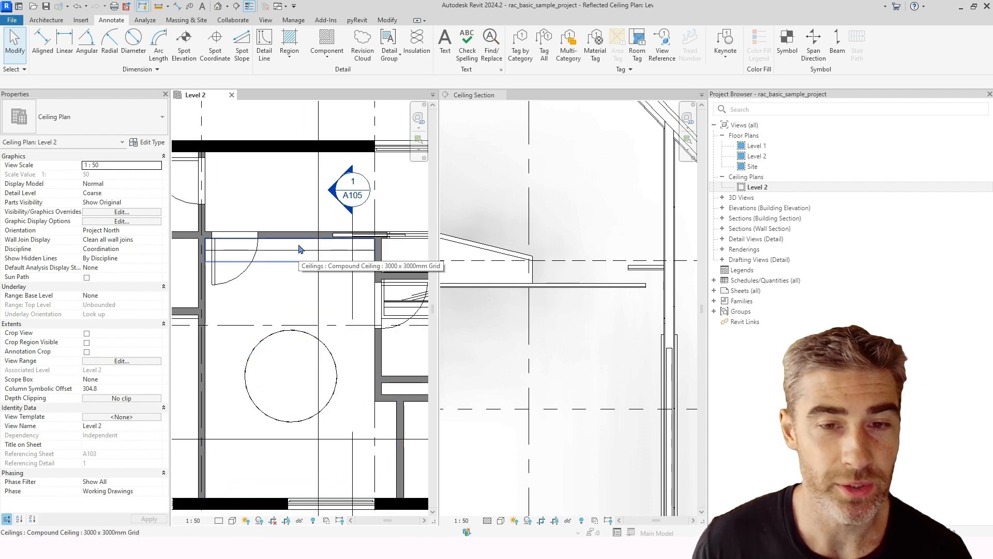
left_click(296, 245)
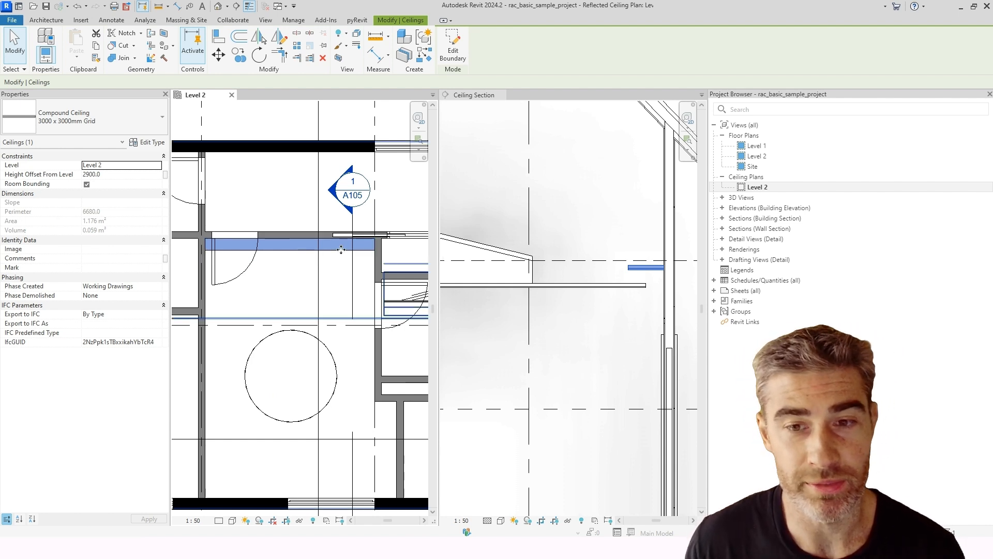
left_click(473, 95)
scroll(621, 257, "up", 3)
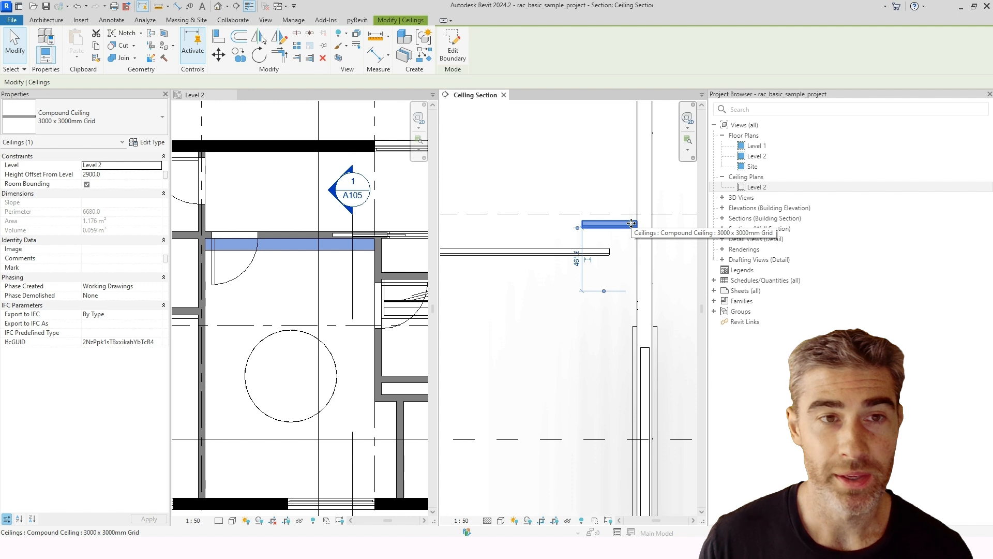
key("Escape")
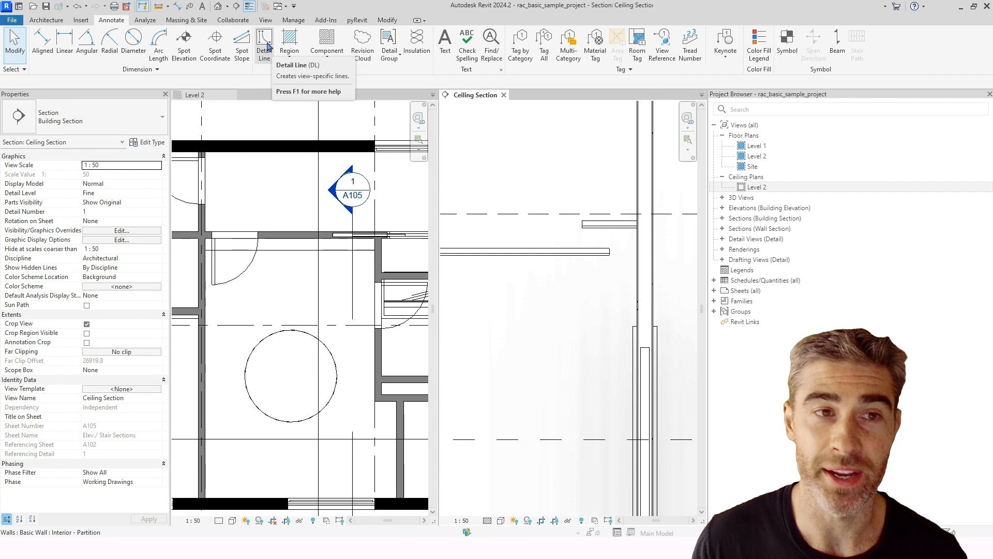
Draw a horizontal detail line in the <Hidden> style across the room at the ceiling strip's concealed edge in the Level 2 ceiling plan.
left_click(264, 45)
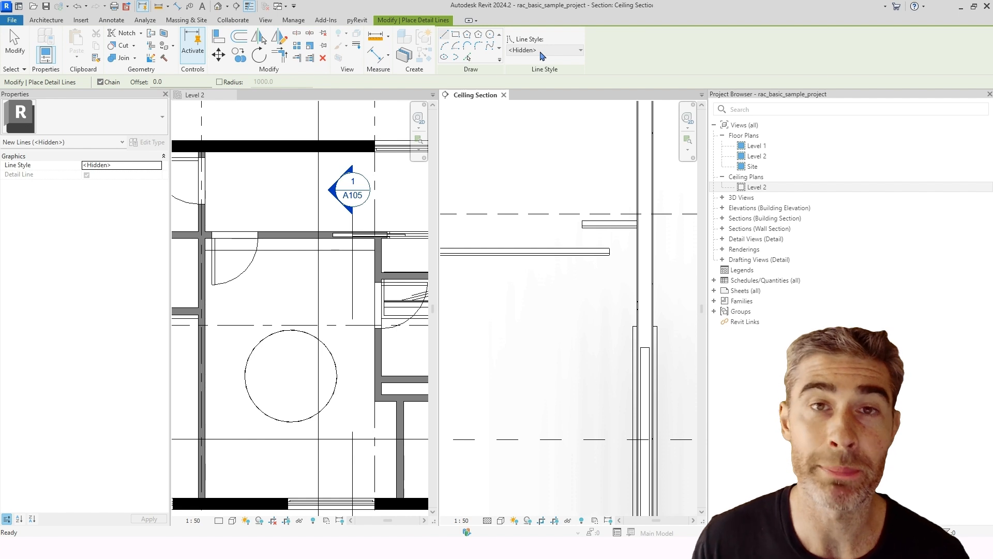
scroll(204, 261, "up", 2)
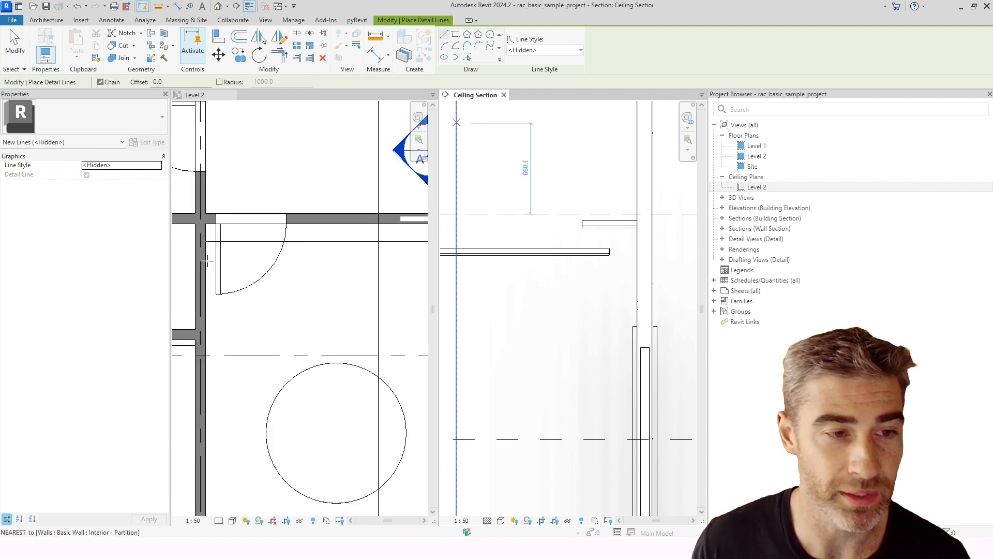
left_click(204, 262)
left_click(205, 261)
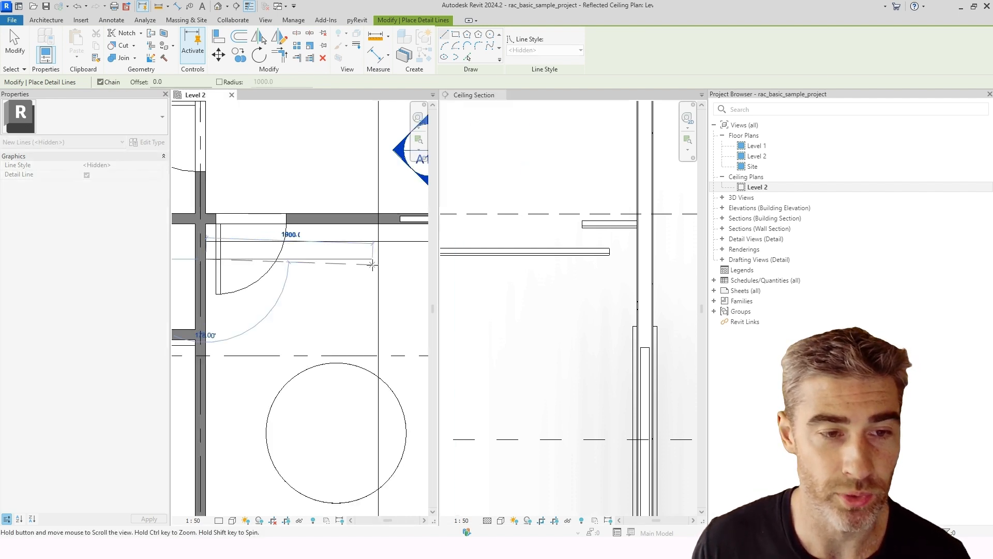
middle_click_drag(372, 266, 281, 263)
key("Escape")
key("Escape")
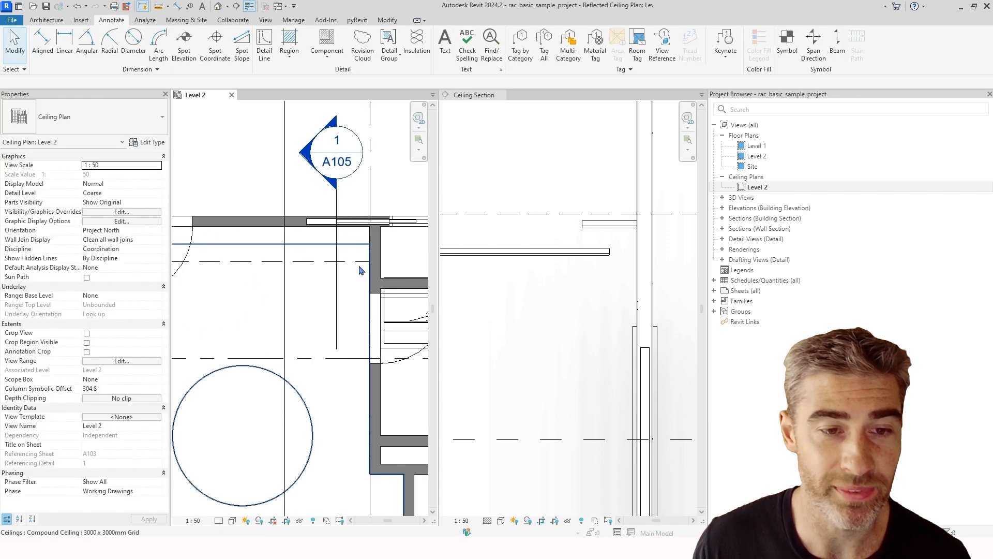
Edit the narrow ceiling strip's boundary, moving its lower edge to about 700 mm from the upper wall, and finish the sketch.
scroll(360, 267, "down", 1)
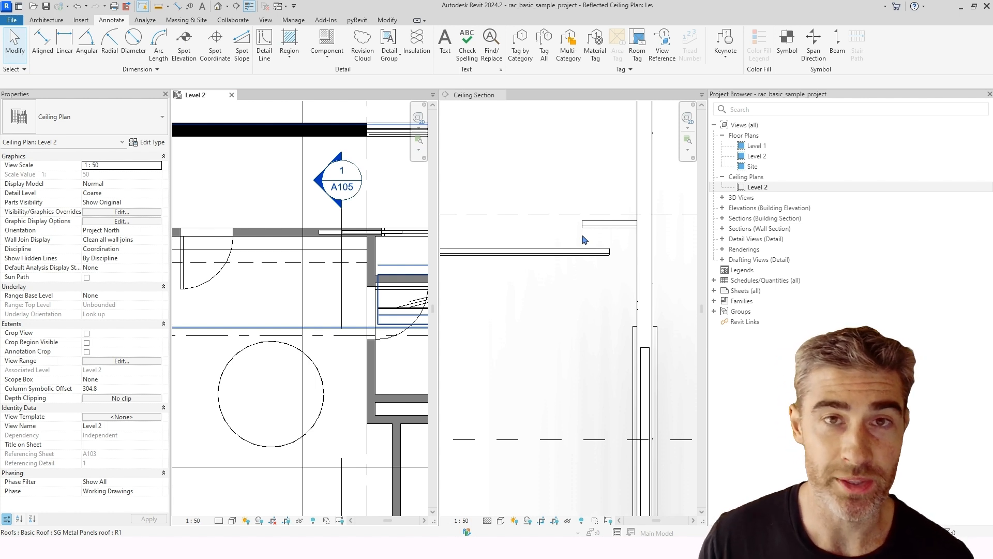
scroll(331, 298, "down", 1)
middle_click_drag(287, 289, 352, 283)
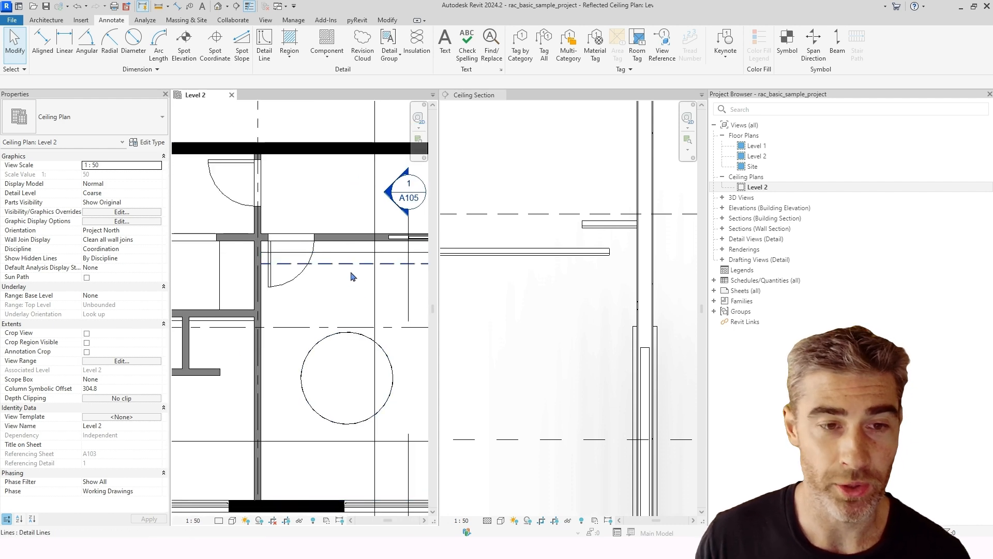
left_click(354, 247)
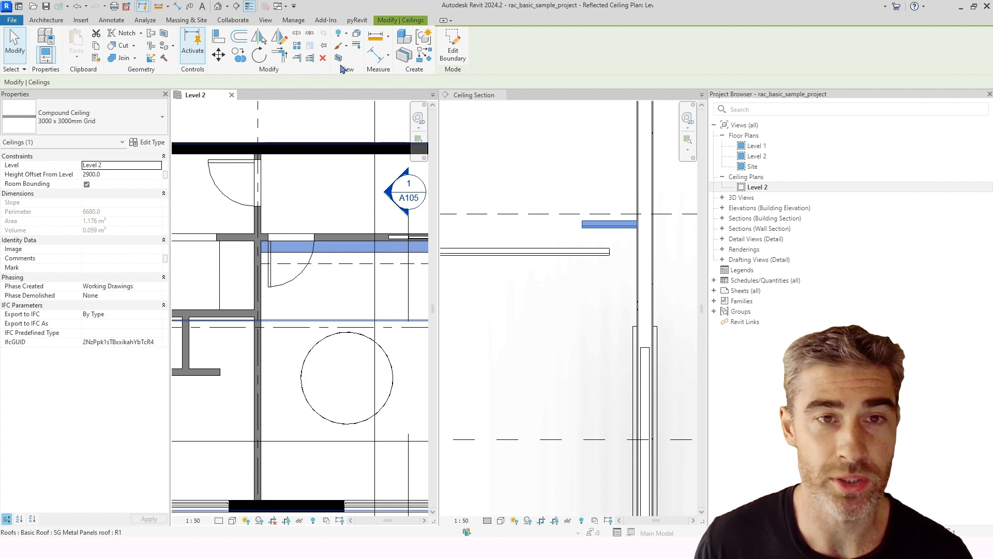
left_click(453, 47)
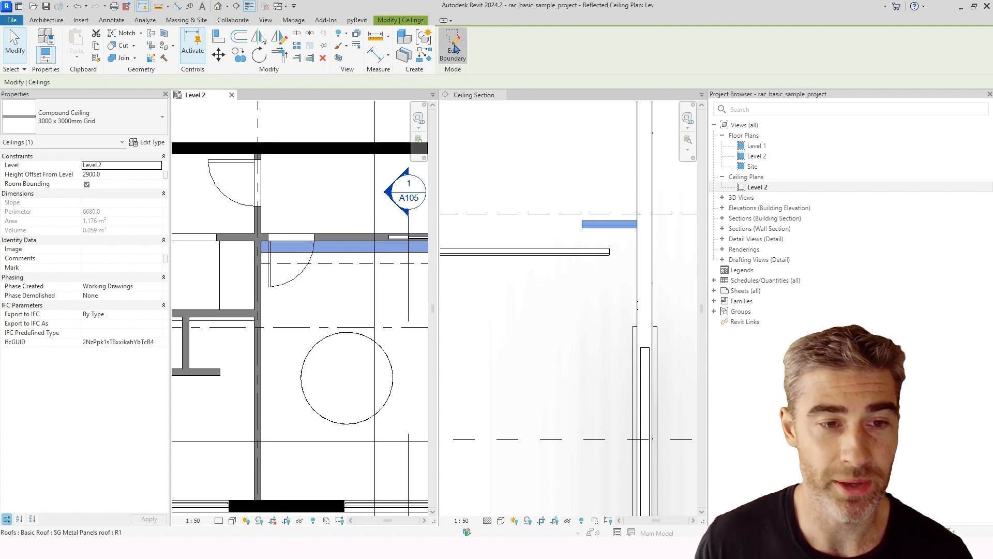
left_click(333, 262)
left_click_drag(333, 263, 333, 280)
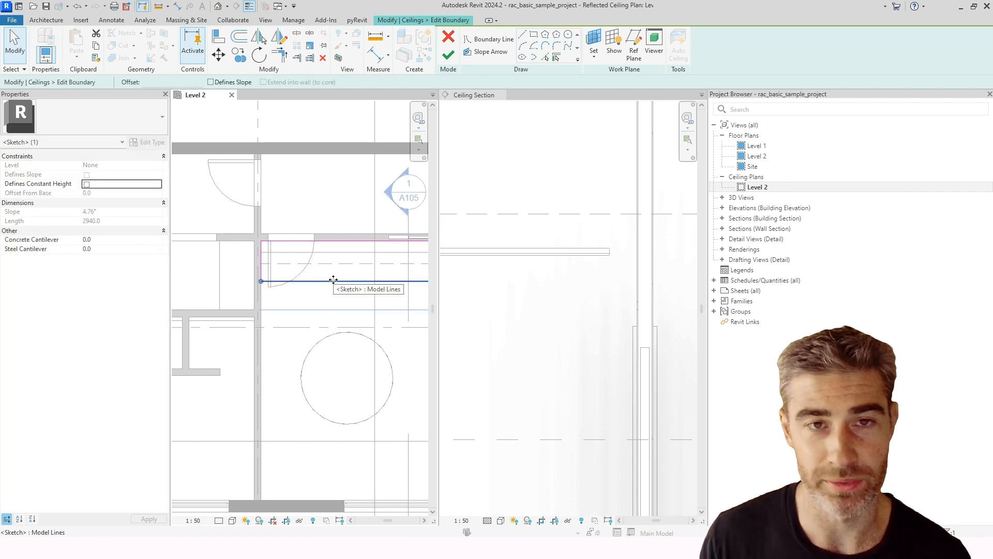
left_click(448, 54)
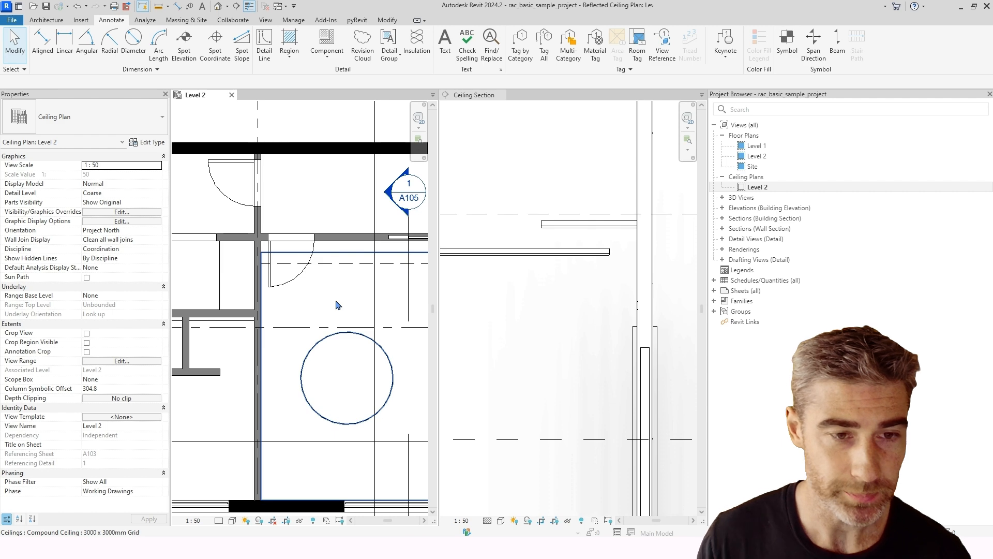
Delete the dashed detail line below the ceiling edge in the Level 2 ceiling plan.
left_click(322, 265)
key("Delete")
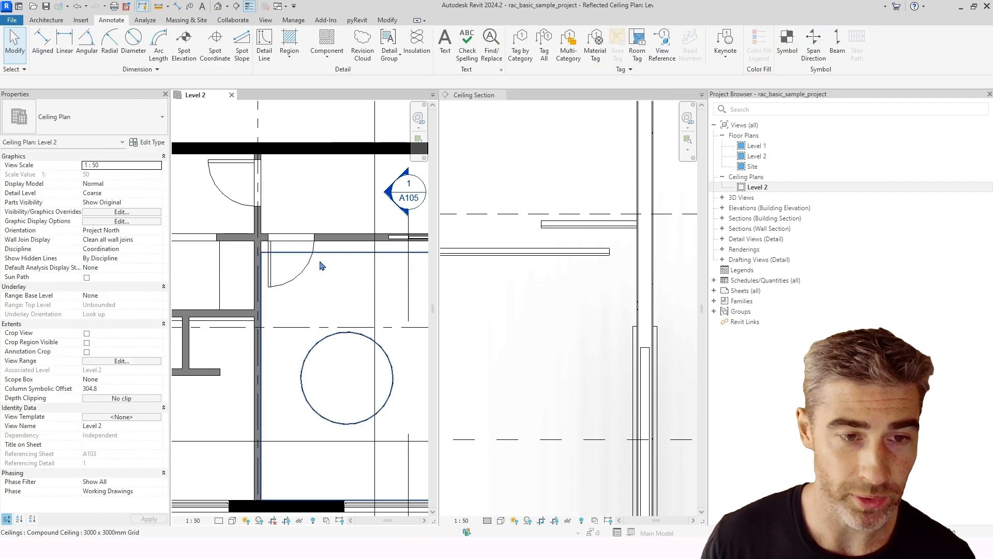
Edit the narrow ceiling strip's boundary so its lower edge lies 400 mm from the upper wall, and finish the sketch.
left_click(362, 249)
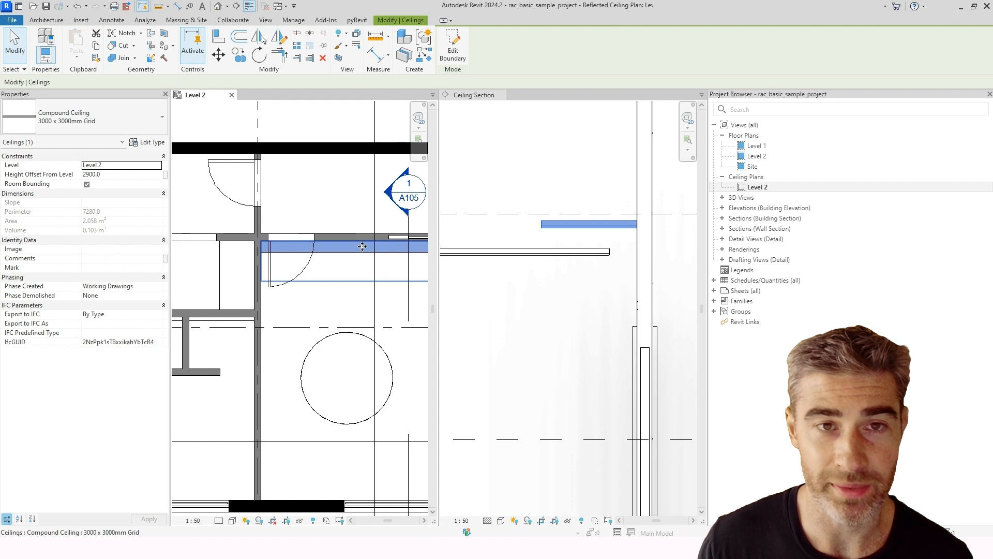
double_click(317, 234)
left_click(322, 278)
middle_click_drag(348, 291, 208, 296)
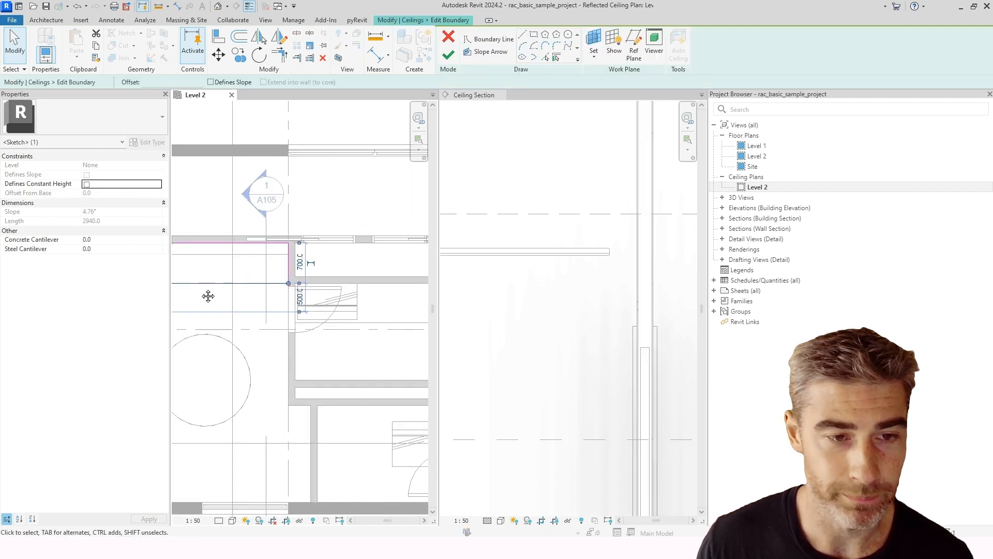
left_click(301, 263)
type("40")
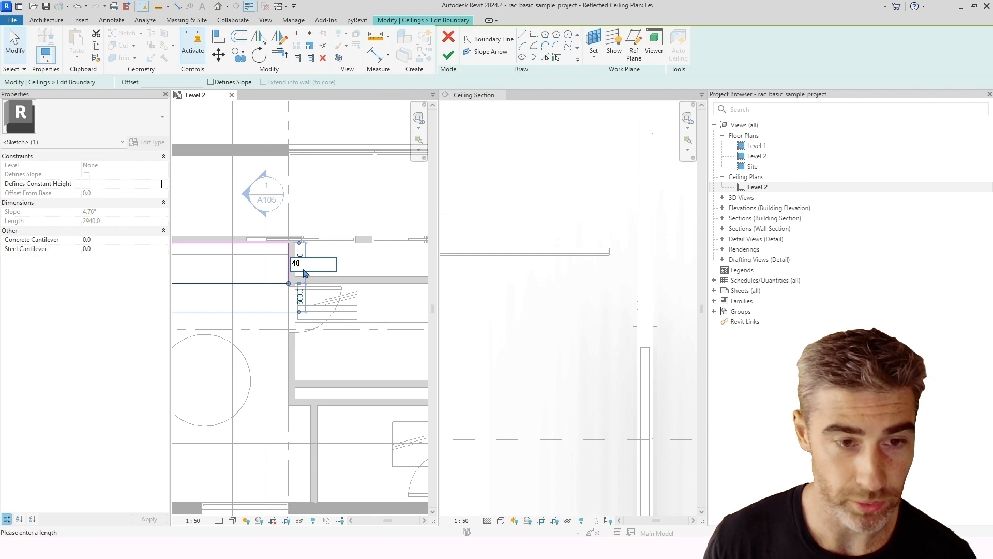
type("0")
key("Return")
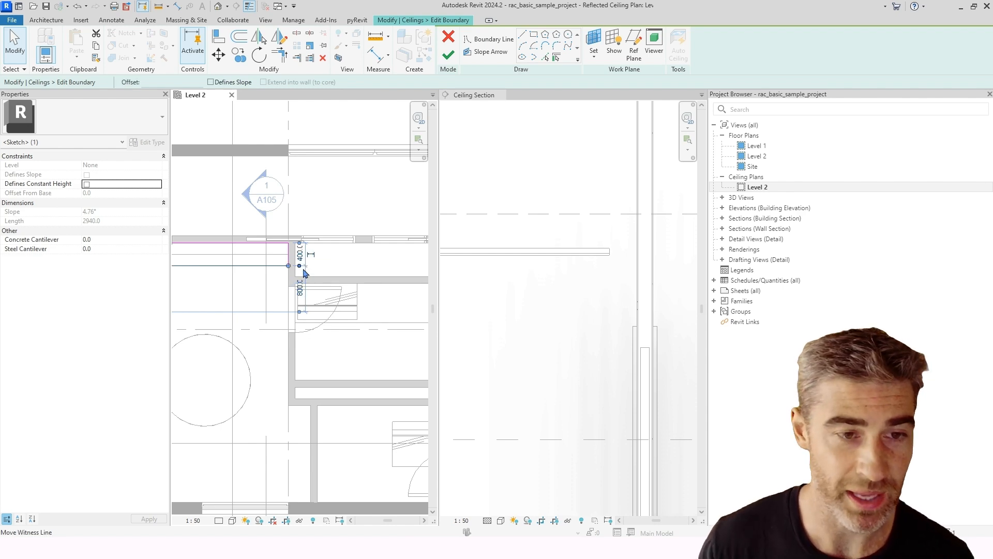
middle_click_drag(306, 273, 312, 273)
left_click(448, 56)
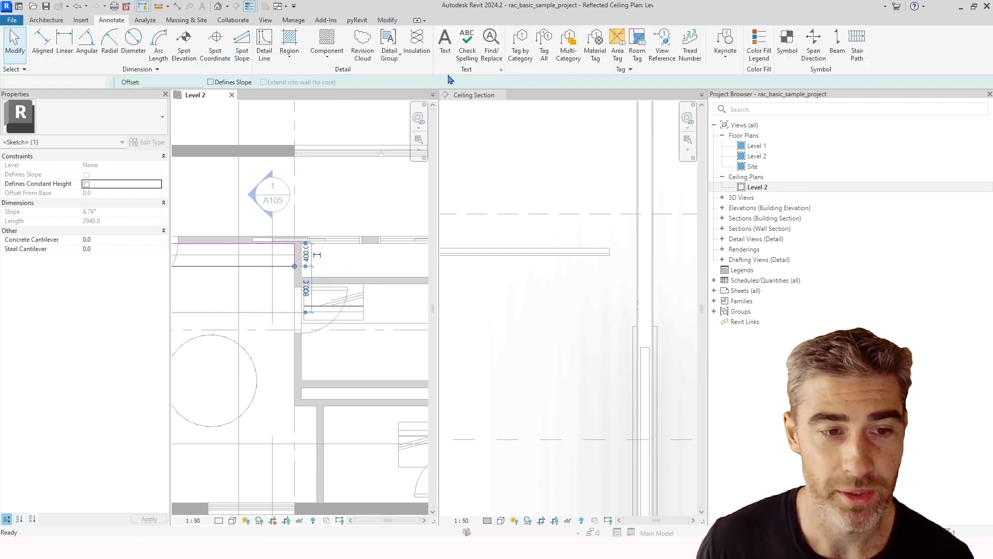
middle_click_drag(228, 285, 282, 285)
key("Escape")
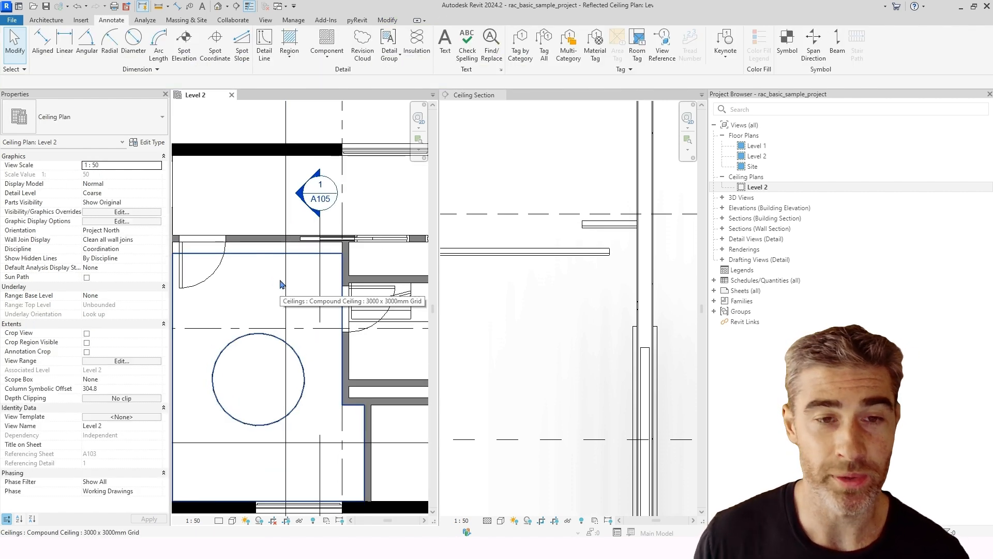
Override the graphics of the ceiling with the circular opening by element in this view, setting surface transparency to 25.
scroll(285, 289, "down", 2)
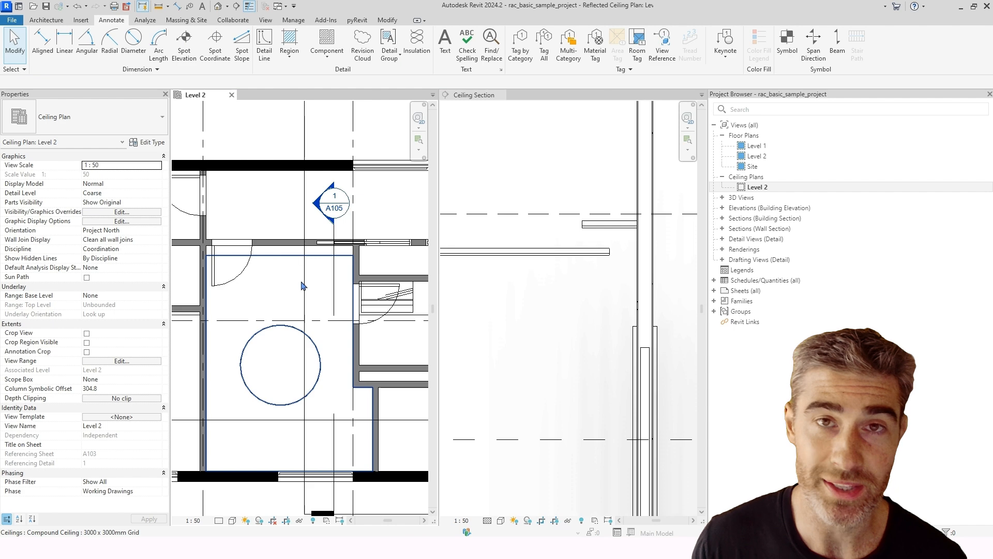
left_click(284, 288)
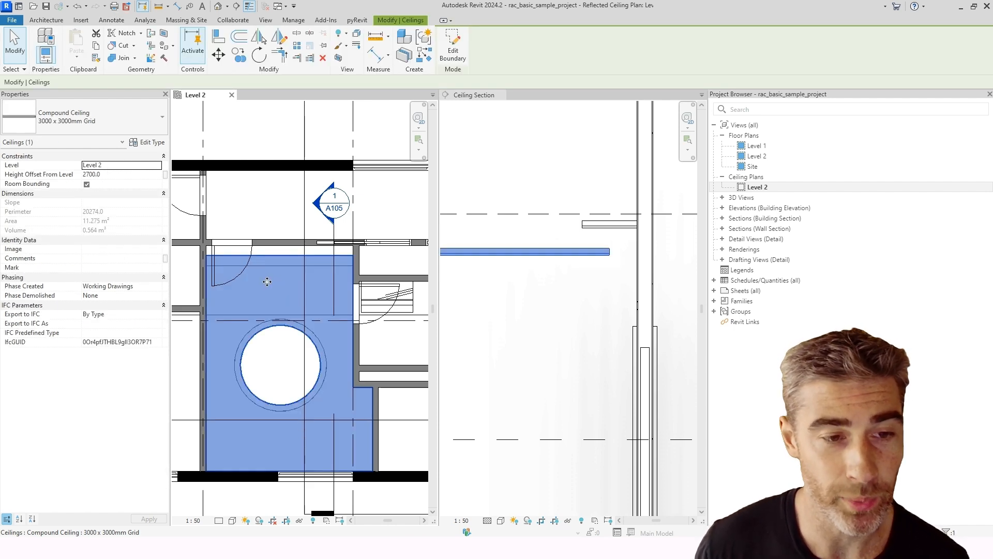
right_click(267, 283)
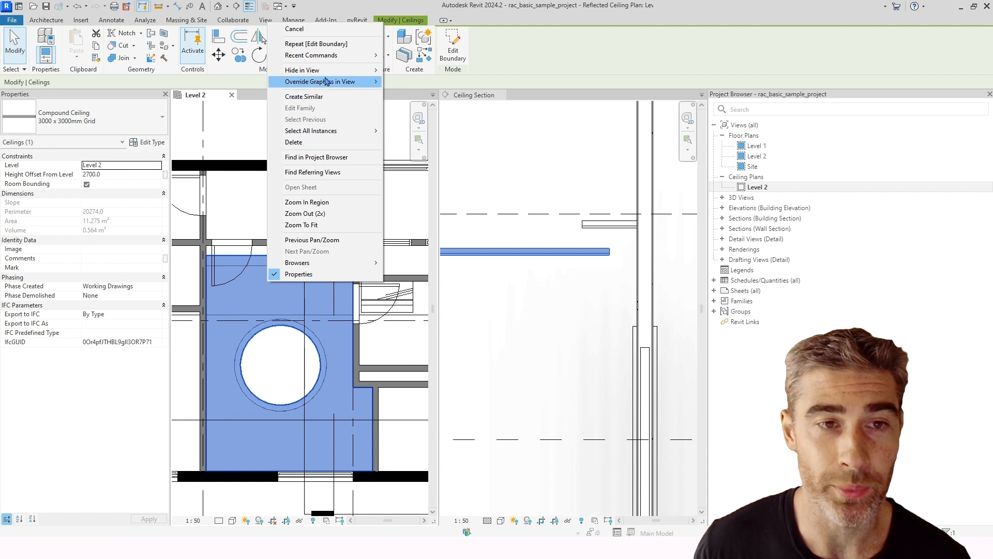
mouse_move(329, 81)
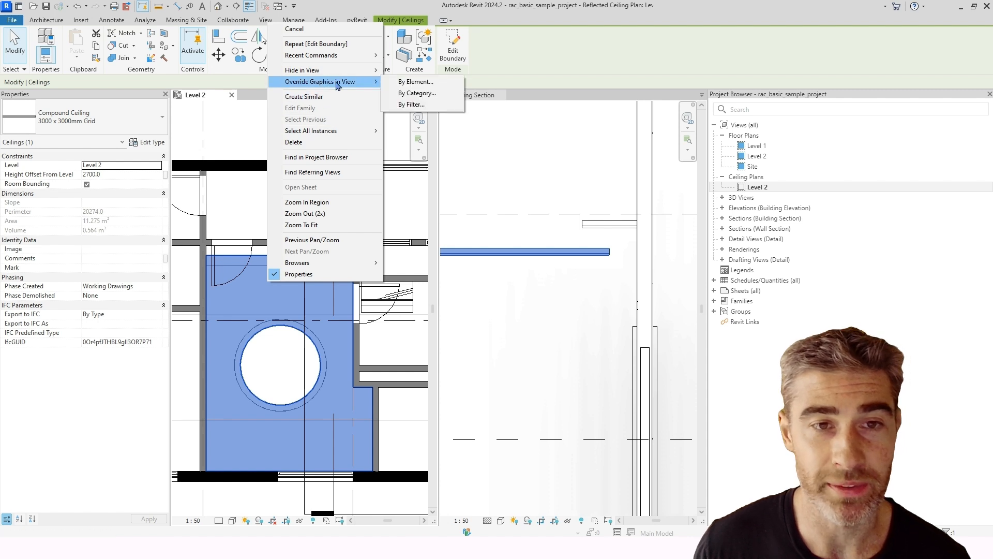
left_click(417, 83)
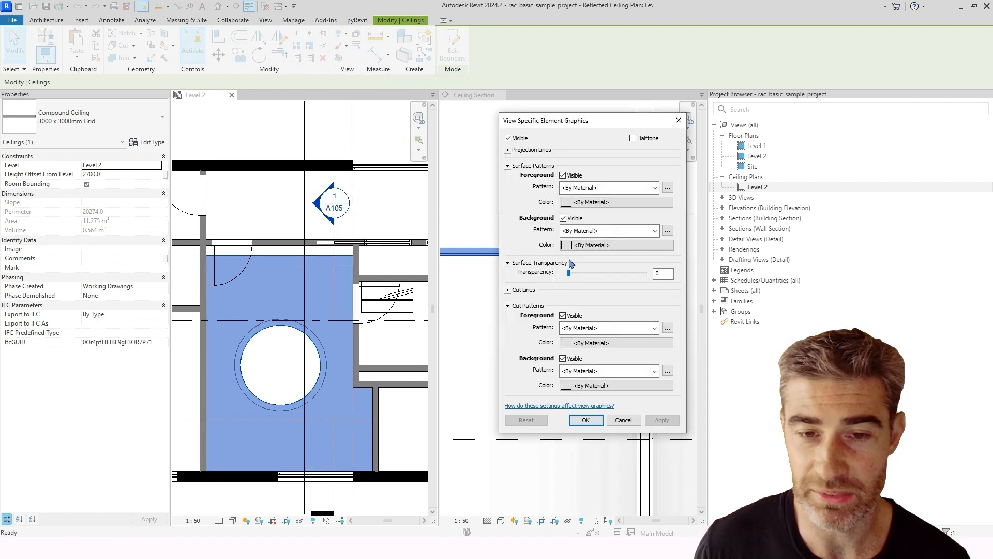
left_click_drag(571, 275, 589, 275)
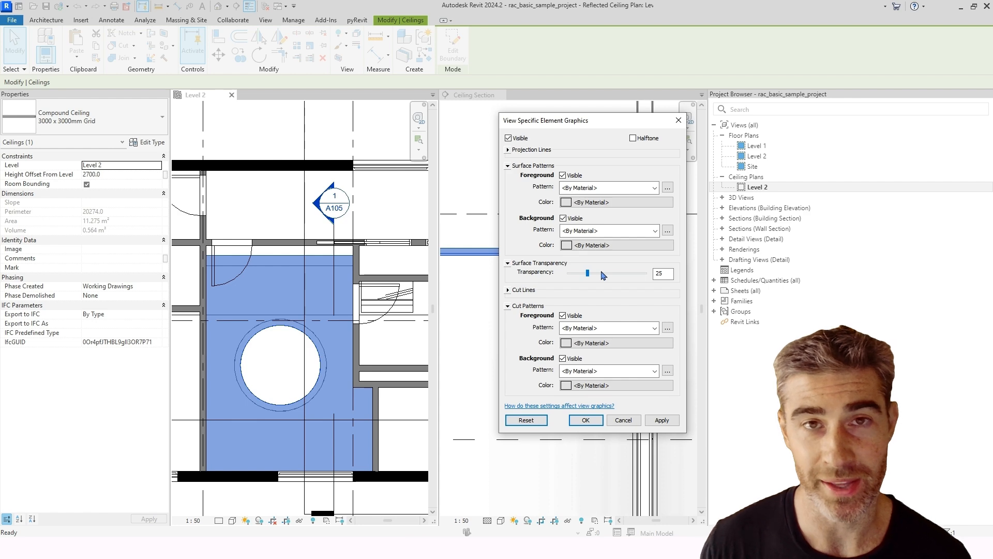
left_click(585, 419)
key("Escape")
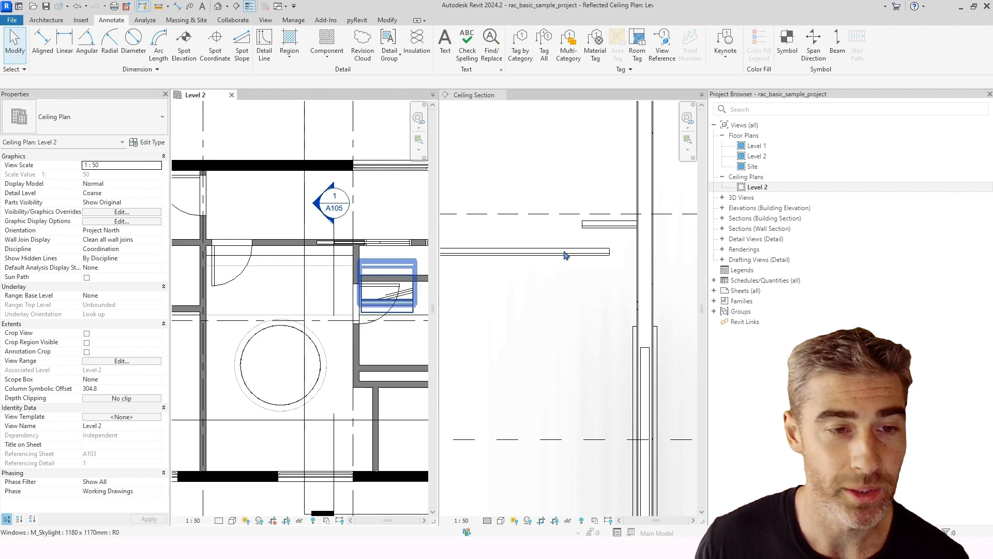
Apply the <Hidden> line style with the Linework tool to the narrow ceiling strip's lower edge, seen through the transparent ceiling.
scroll(273, 270, "up", 3)
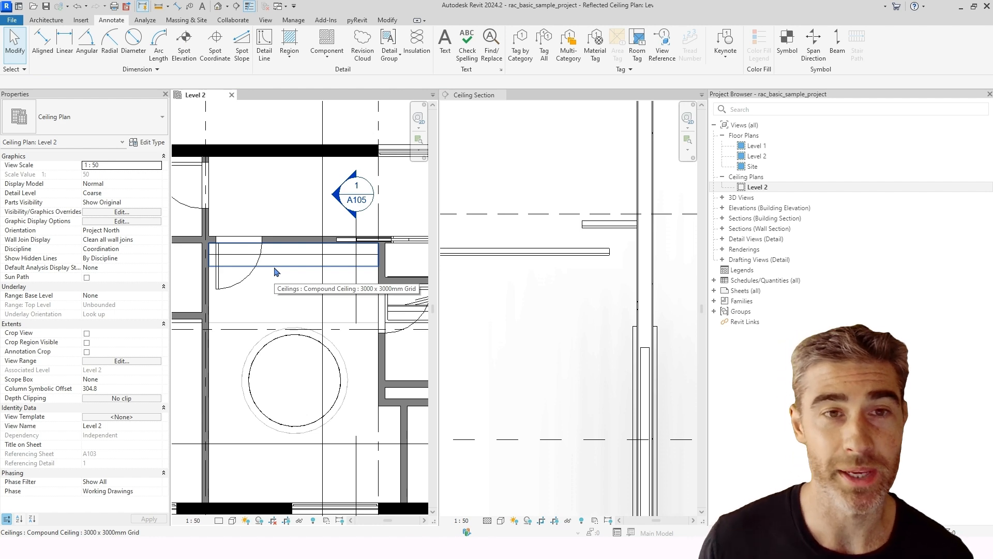
left_click(388, 20)
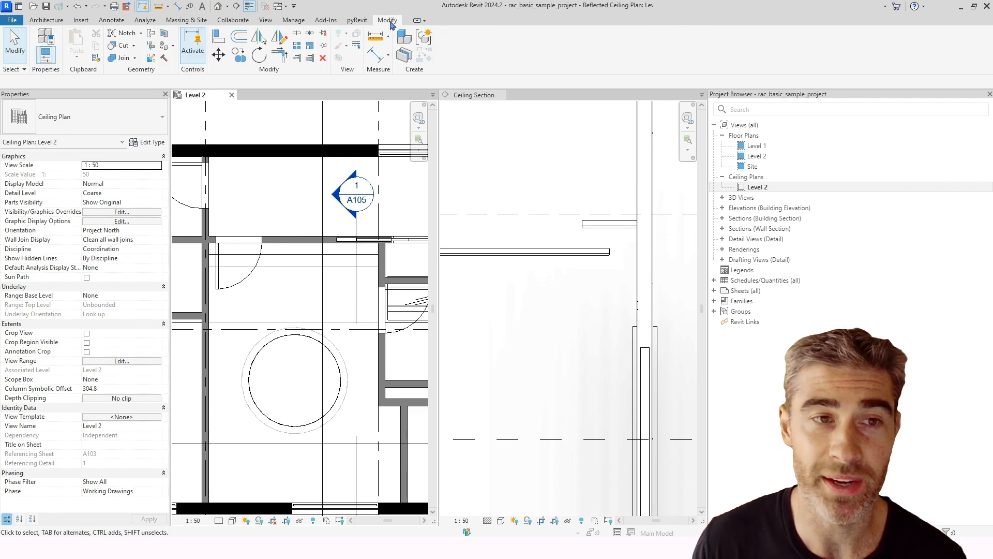
left_click(357, 48)
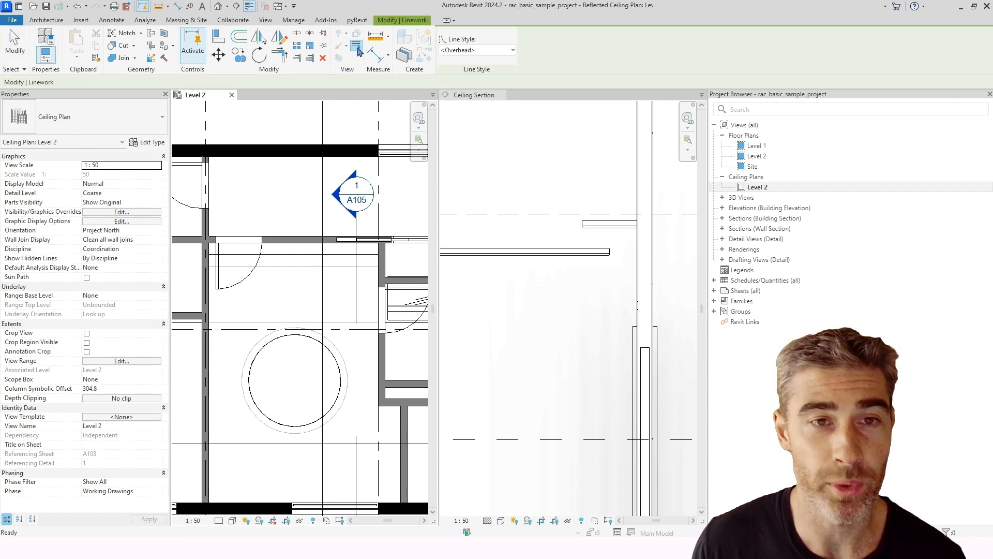
left_click(473, 52)
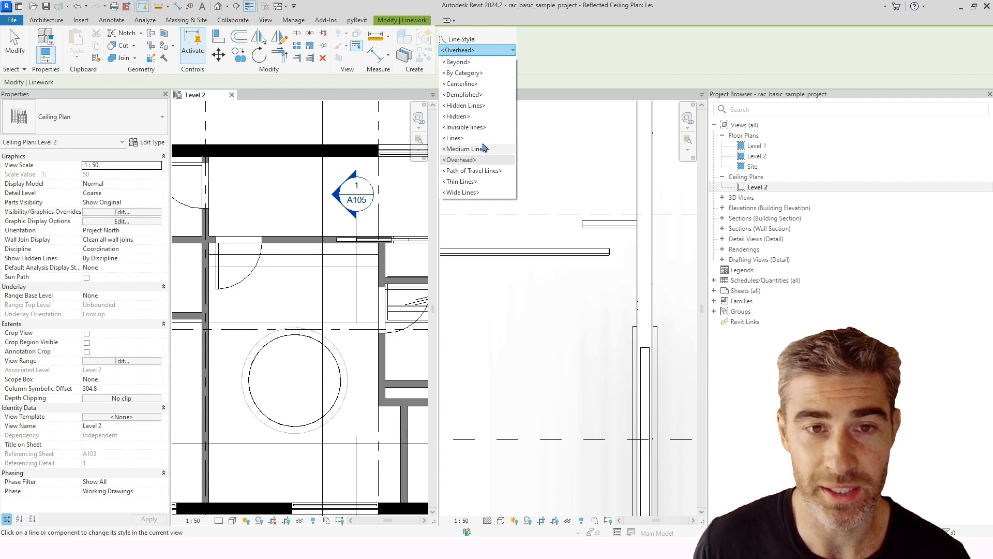
left_click(457, 116)
middle_click_drag(270, 283, 318, 280)
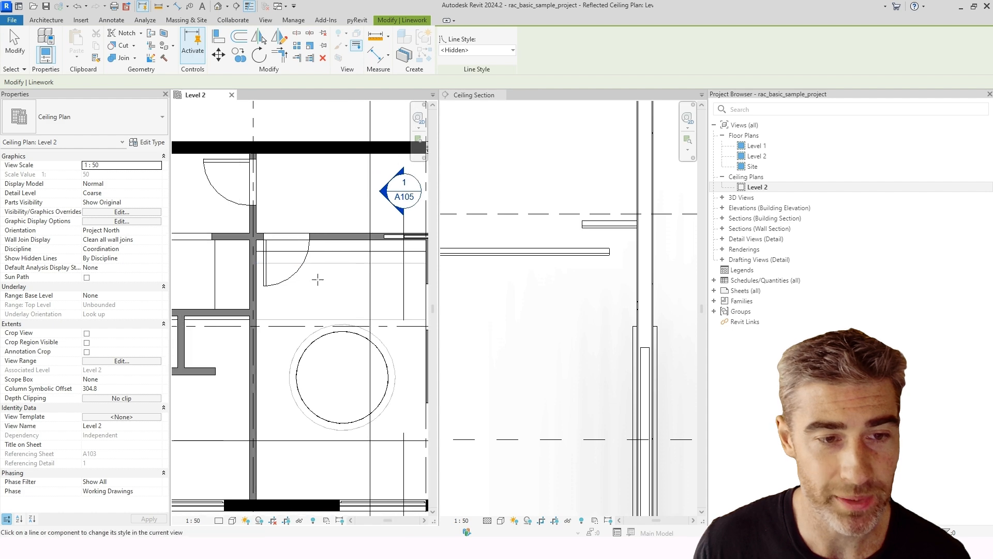
scroll(318, 280, "up", 2)
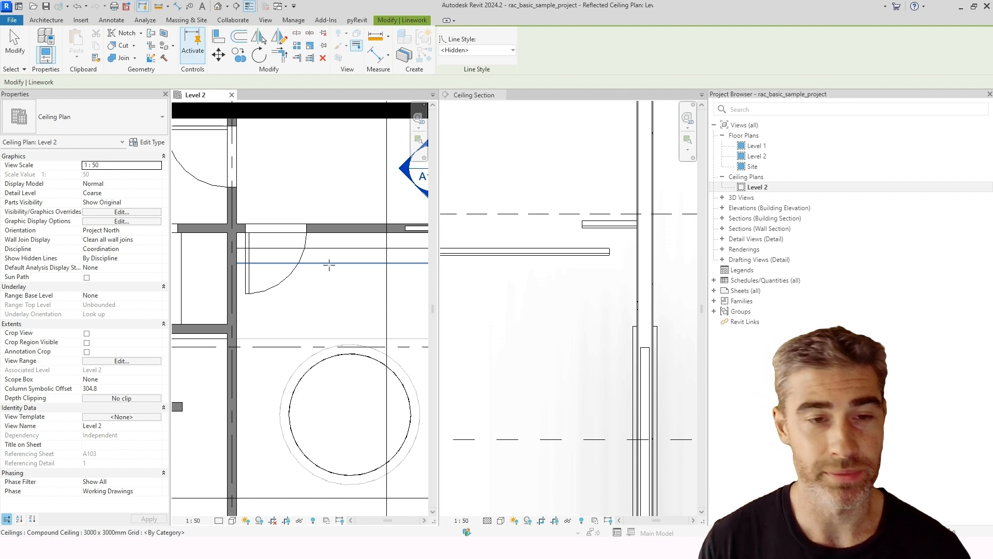
left_click(328, 264)
middle_click_drag(326, 262, 309, 264)
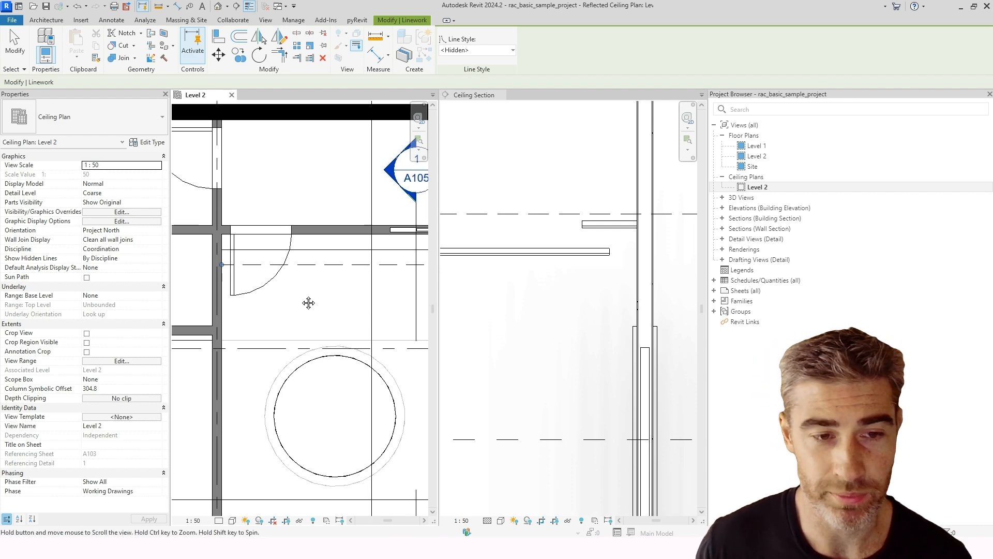
Reset the view-specific element graphics of the ceiling with the circular opening, removing its surface transparency override.
key("Escape")
scroll(317, 324, "down", 1)
middle_click_drag(317, 324, 317, 293)
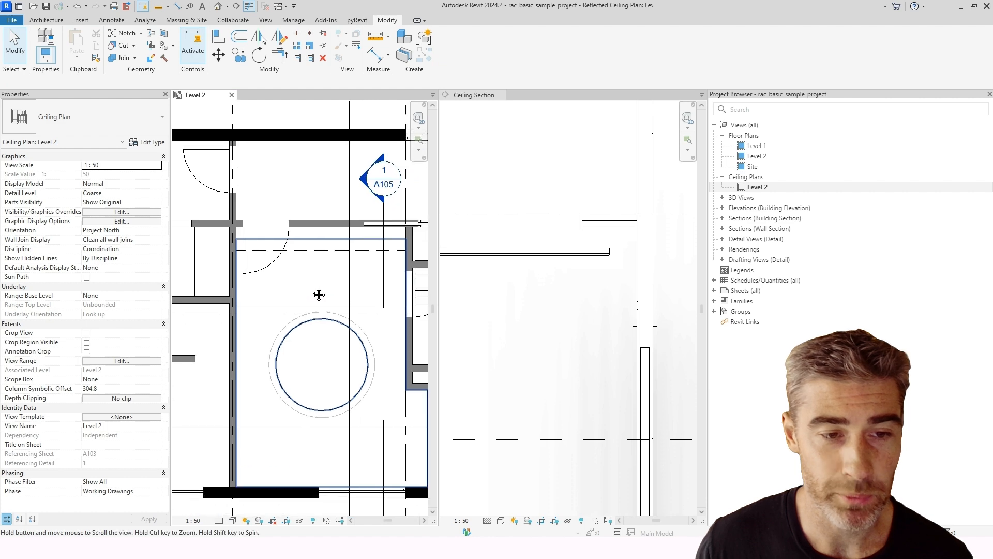
left_click(310, 286)
right_click(310, 282)
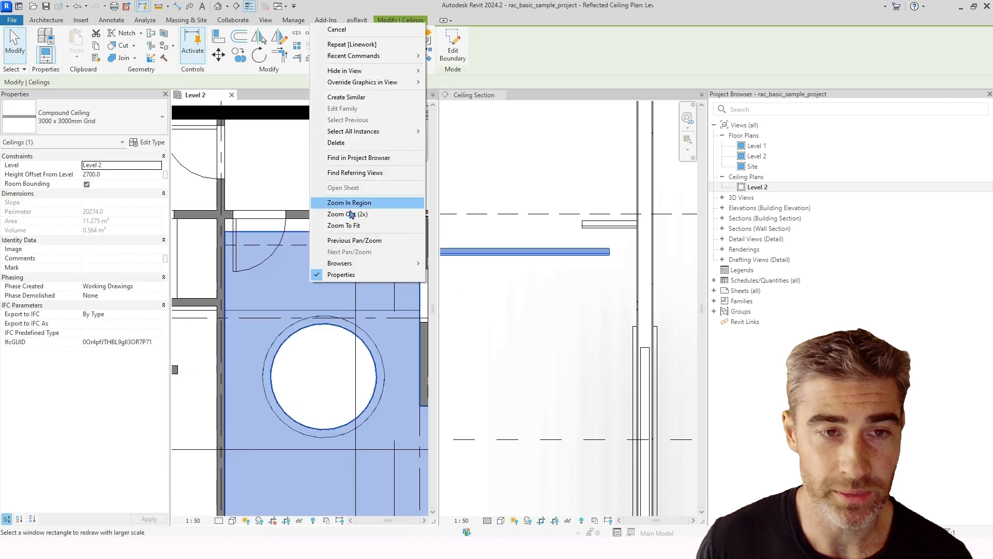
mouse_move(395, 86)
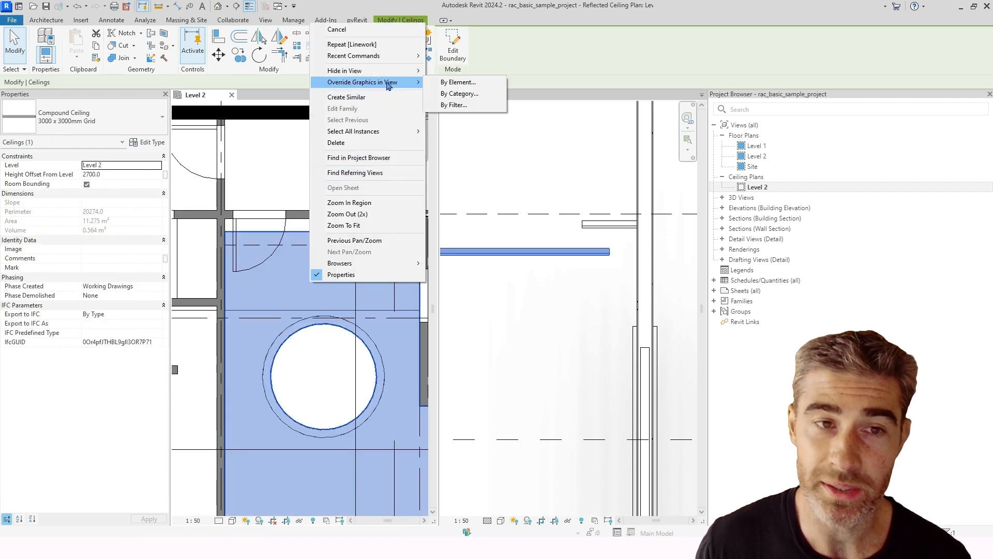
left_click(453, 83)
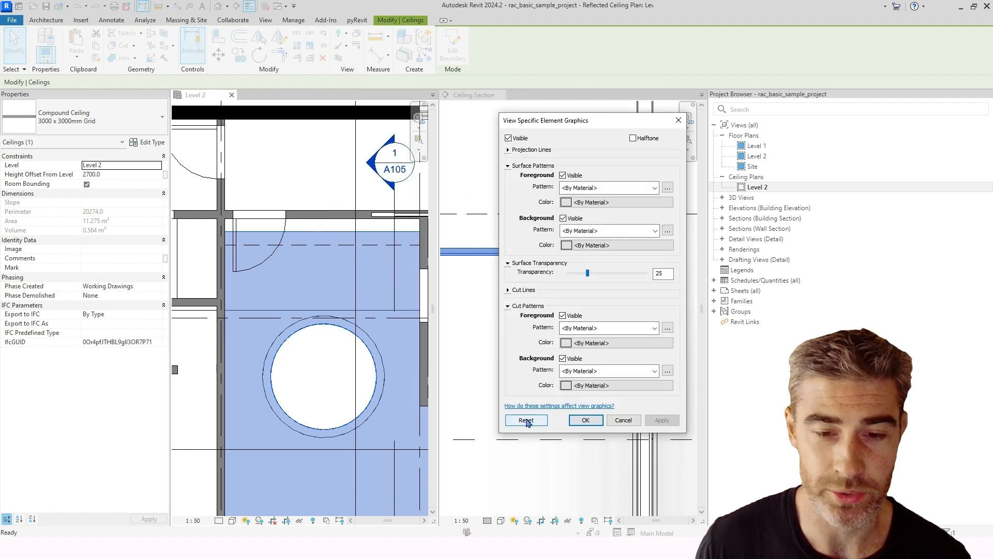
left_click(526, 420)
left_click(586, 420)
key("Escape")
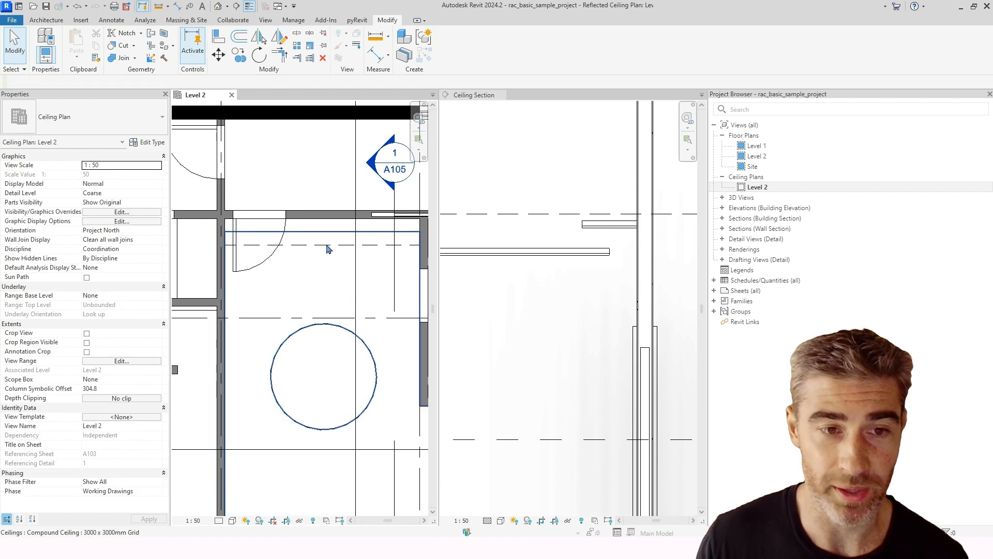
Edit the narrow ceiling strip's boundary so its lower edge lies 588 mm from the upper wall, finish the sketch, and reselect the strip.
left_click(332, 227)
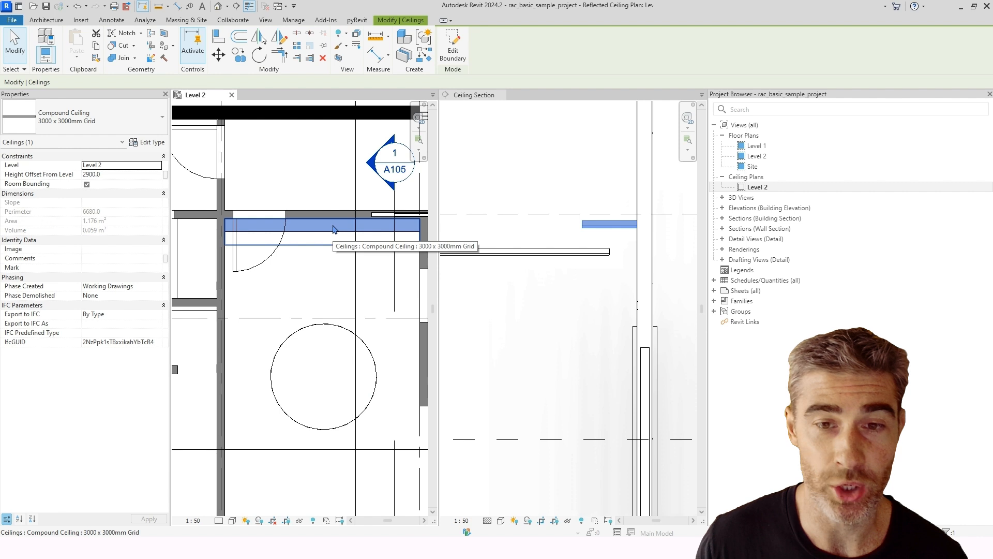
left_click(453, 45)
left_click(380, 246)
middle_click_drag(392, 285, 337, 291)
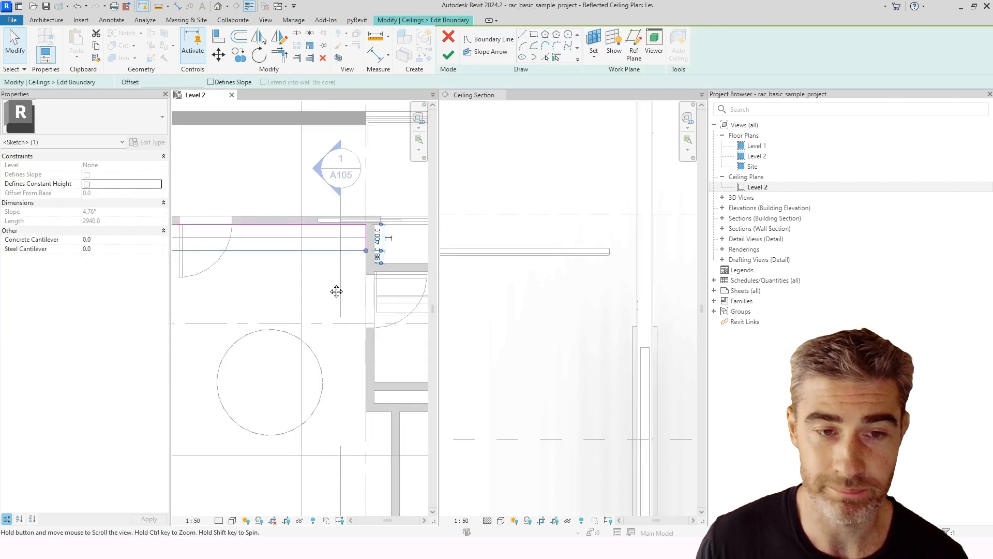
left_click(378, 237)
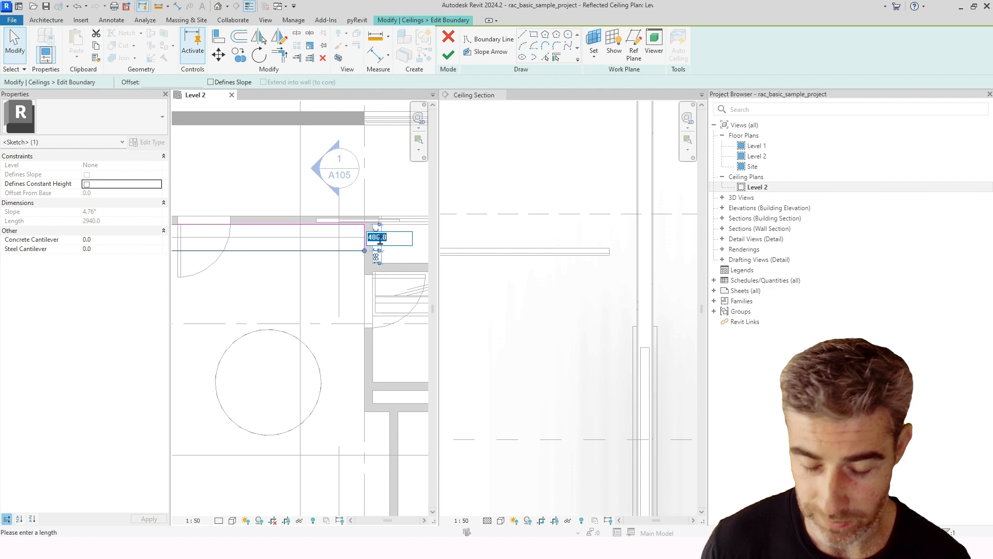
type("588")
key("Return")
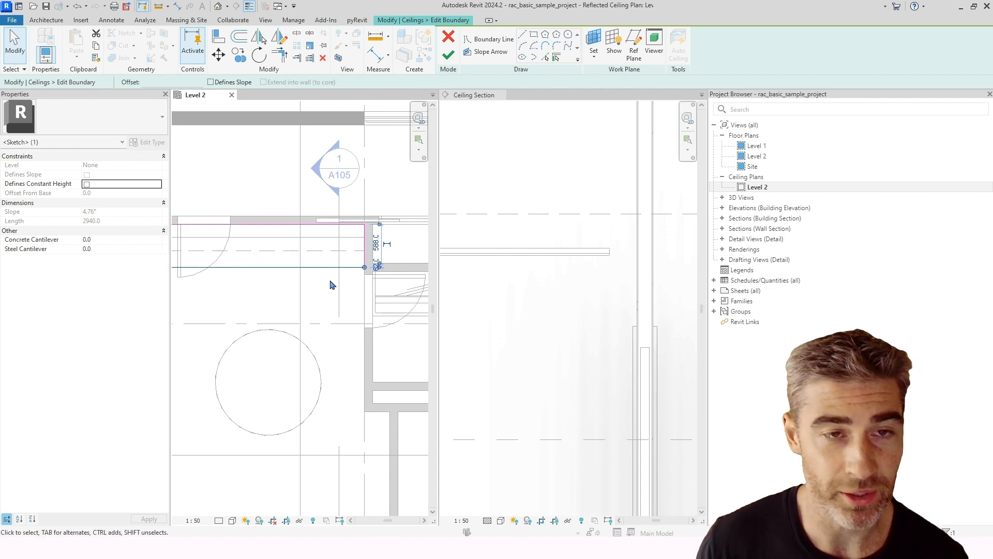
left_click(448, 54)
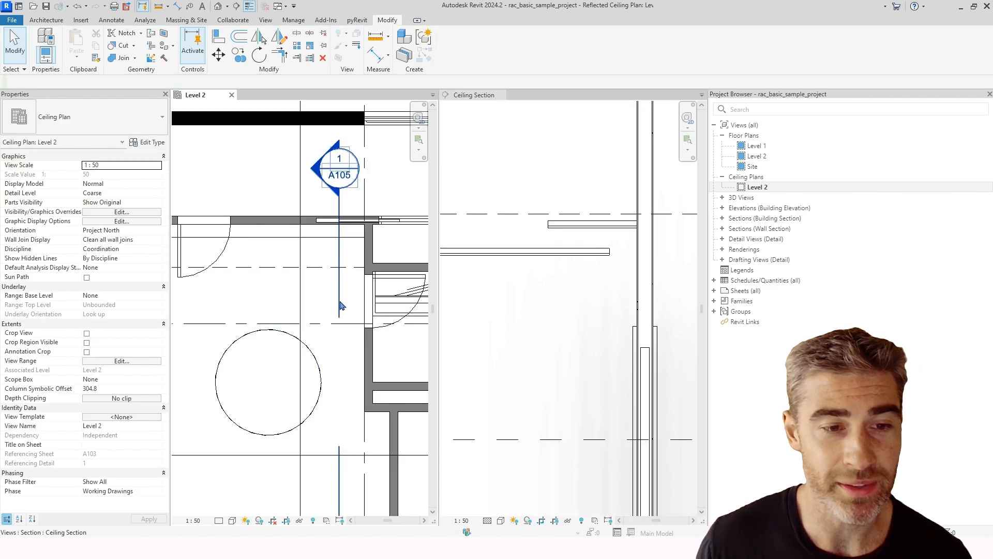
scroll(340, 305, "up", 2)
left_click(313, 229)
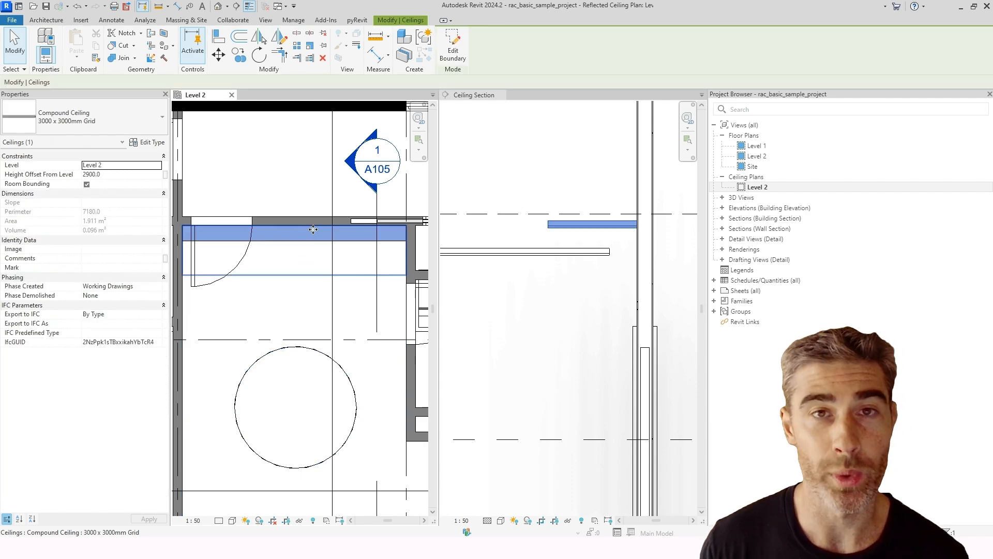